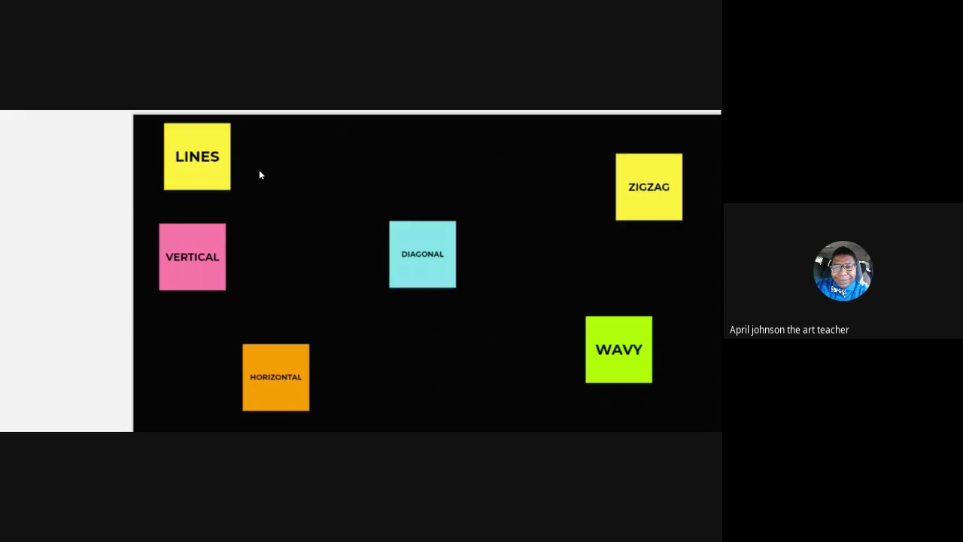
Step: Exit full-screen and set the Pen tool to draw in white ink
{"action": "key", "text": "Escape"}
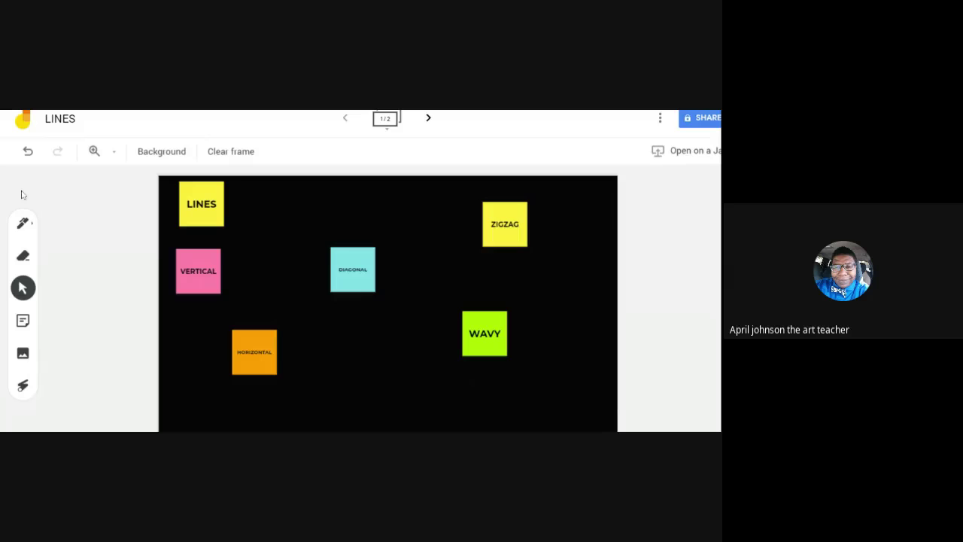
{"action": "left_click", "coordinate": [23, 225]}
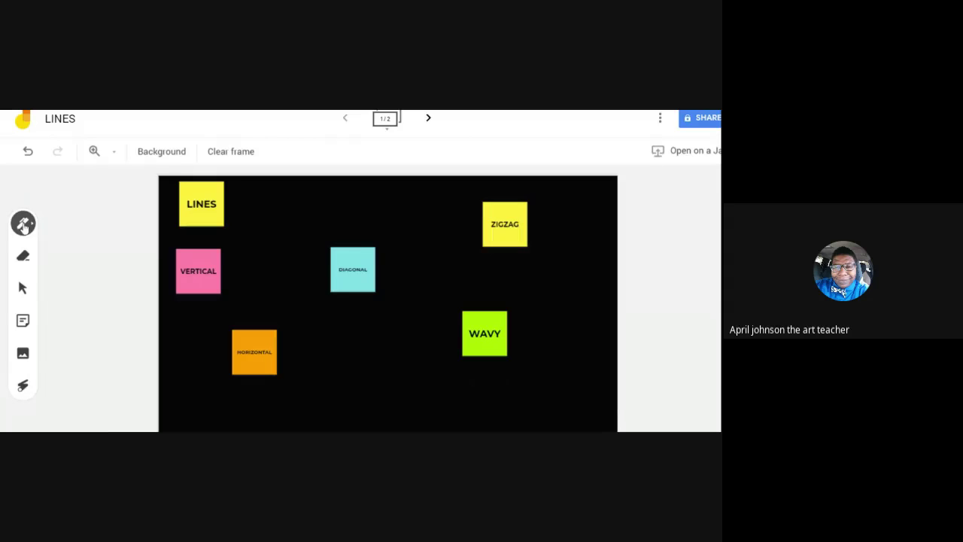
{"action": "left_click", "coordinate": [31, 225]}
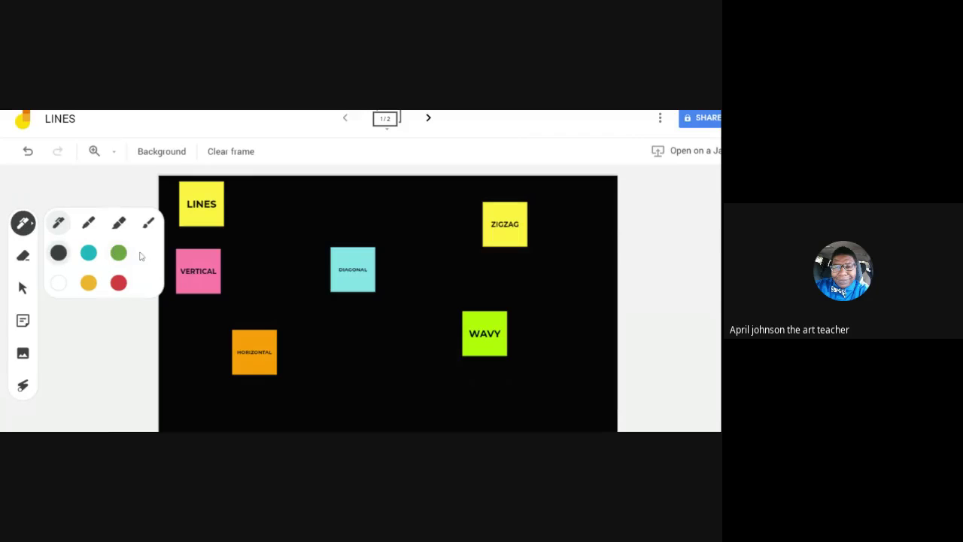
{"action": "left_click", "coordinate": [59, 282]}
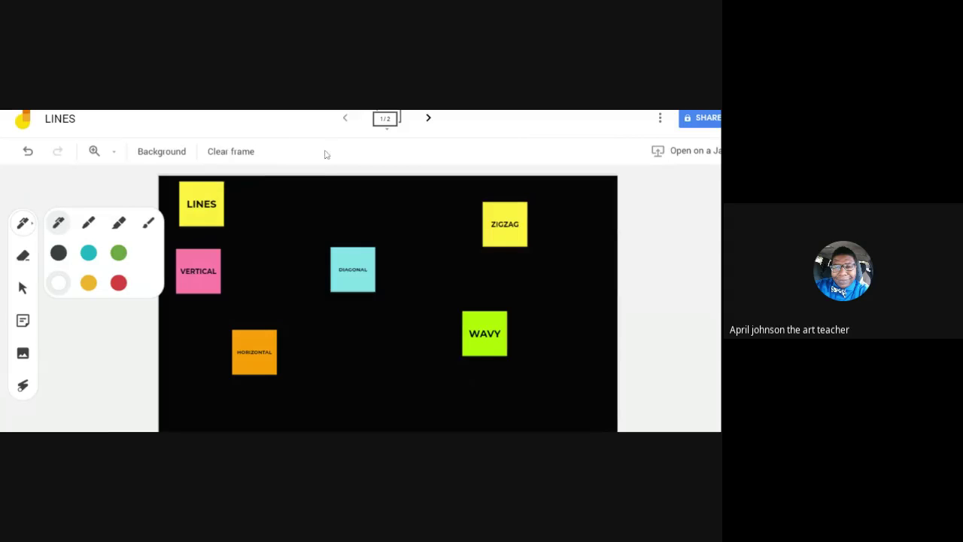
{"action": "left_click", "coordinate": [712, 241]}
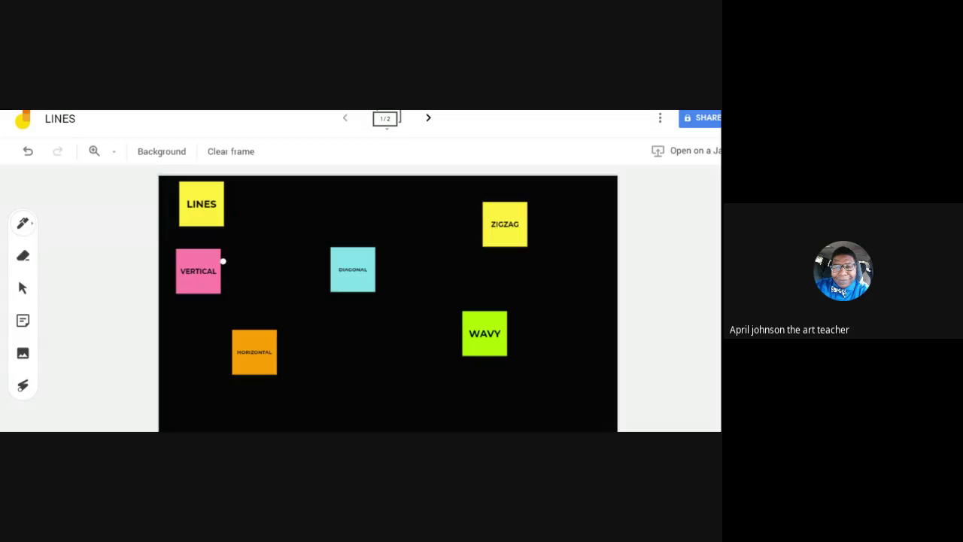
Step: Draw a first white vertical line beside VERTICAL, then switch to the thicker Marker pen
{"action": "left_click_drag", "start_coordinate": [227, 250], "coordinate": [228, 286]}
{"action": "left_click", "coordinate": [30, 226]}
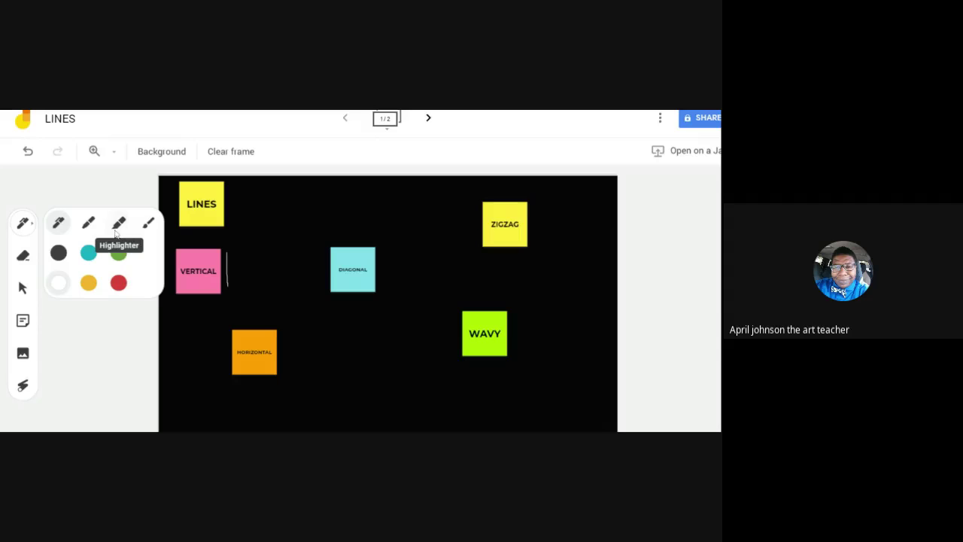
{"action": "left_click", "coordinate": [90, 224]}
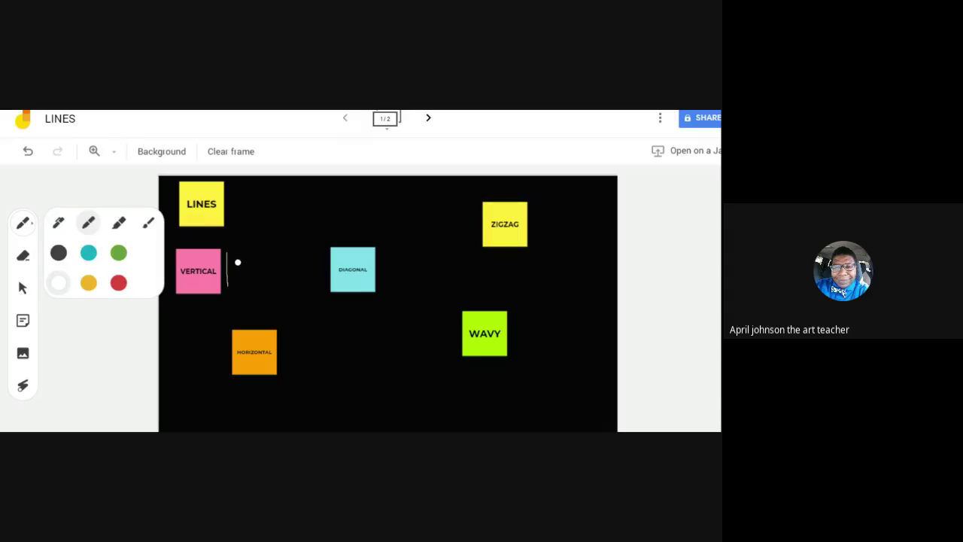
Step: Draw four more vertical marker lines beside VERTICAL and a diagonal stroke near DIAGONAL
{"action": "left_click_drag", "start_coordinate": [236, 252], "coordinate": [238, 287]}
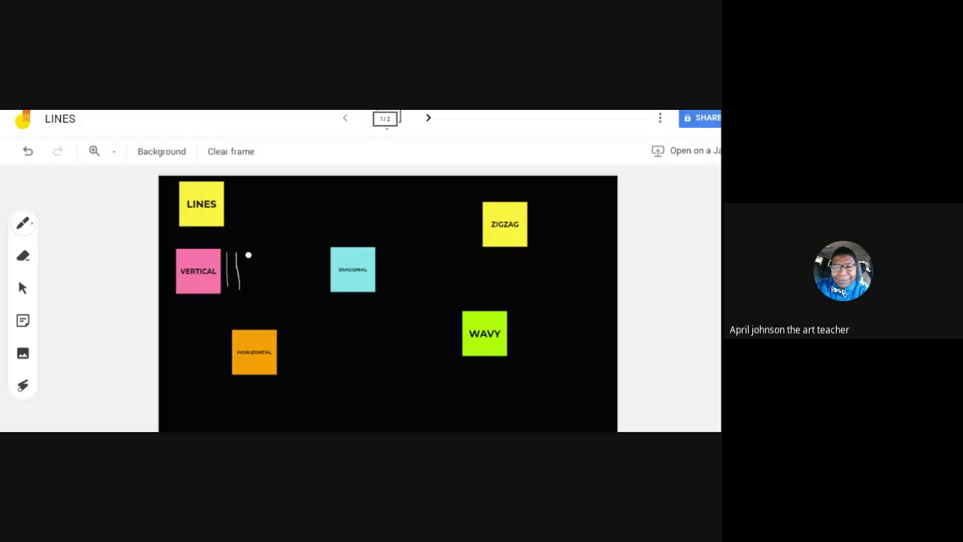
{"action": "left_click_drag", "start_coordinate": [249, 255], "coordinate": [253, 290]}
{"action": "left_click_drag", "start_coordinate": [260, 255], "coordinate": [261, 291]}
{"action": "left_click_drag", "start_coordinate": [269, 254], "coordinate": [274, 294]}
{"action": "left_click_drag", "start_coordinate": [297, 339], "coordinate": [313, 280]}
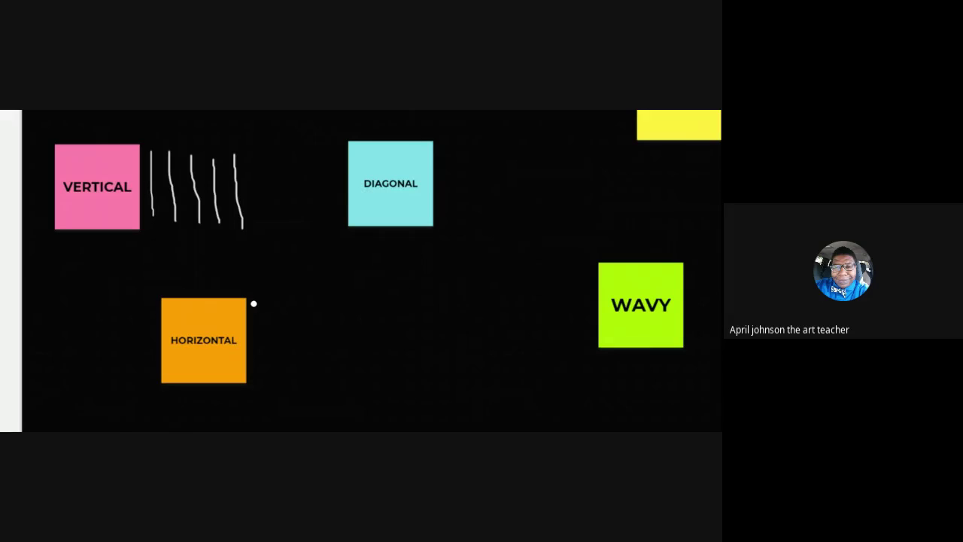
Step: Draw four white horizontal marker lines to the right of the HORIZONTAL note
{"action": "left_click_drag", "start_coordinate": [253, 303], "coordinate": [328, 292]}
{"action": "left_click_drag", "start_coordinate": [257, 331], "coordinate": [340, 327]}
{"action": "left_click_drag", "start_coordinate": [258, 357], "coordinate": [339, 353]}
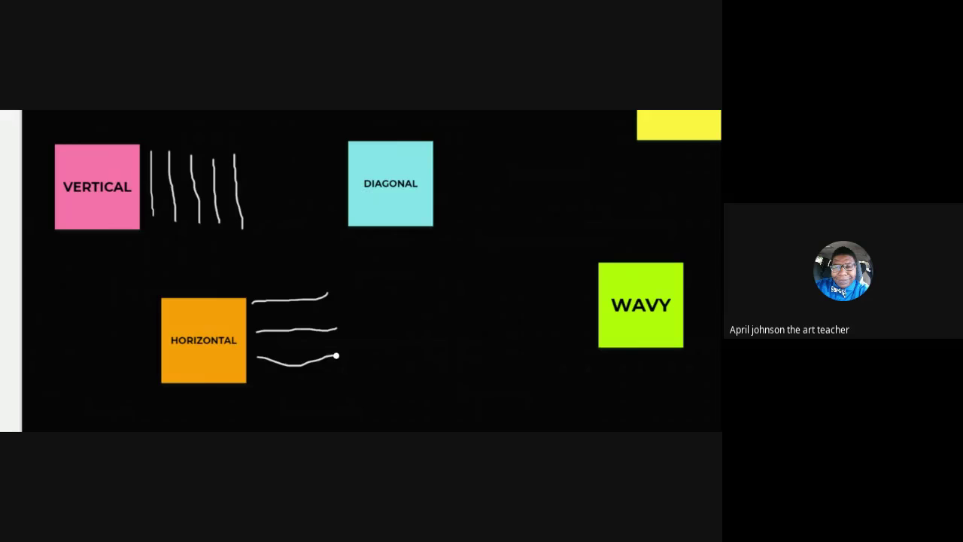
{"action": "left_click_drag", "start_coordinate": [260, 383], "coordinate": [343, 386]}
Step: Draw a white diagonal line next to the DIAGONAL note
{"action": "left_click_drag", "start_coordinate": [489, 279], "coordinate": [411, 349]}
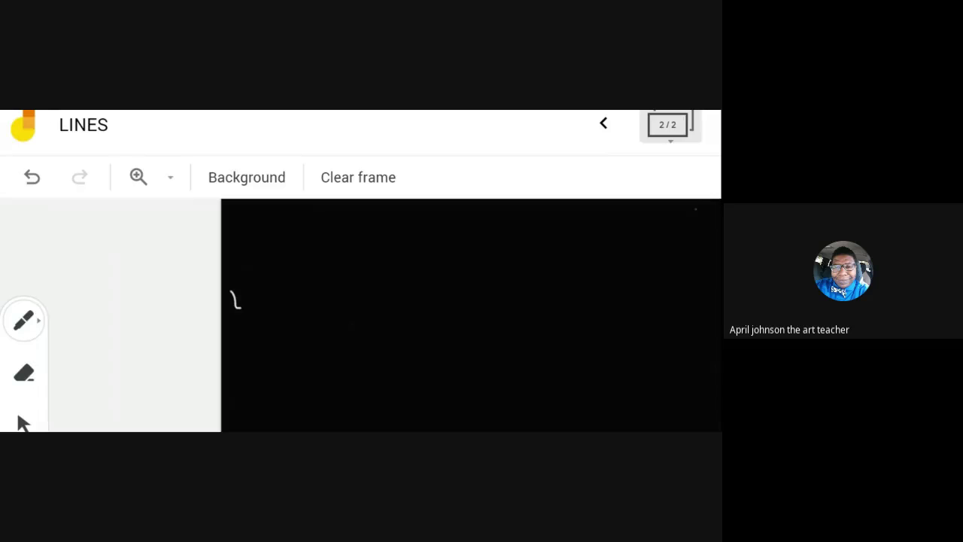
Step: Open the image insertion panel
{"action": "left_click", "coordinate": [22, 368]}
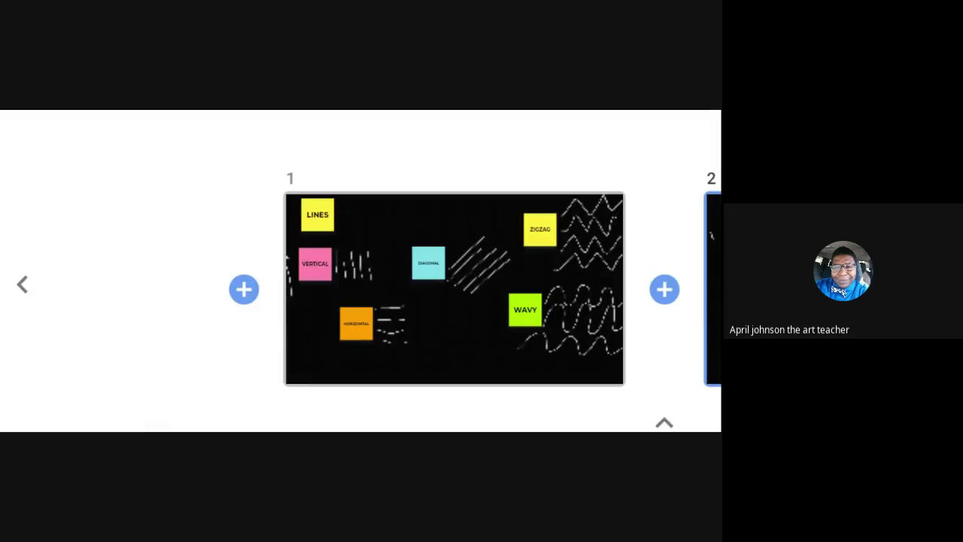
{"action": "mouse_move", "coordinate": [503, 316]}
{"action": "mouse_move", "coordinate": [454, 289]}
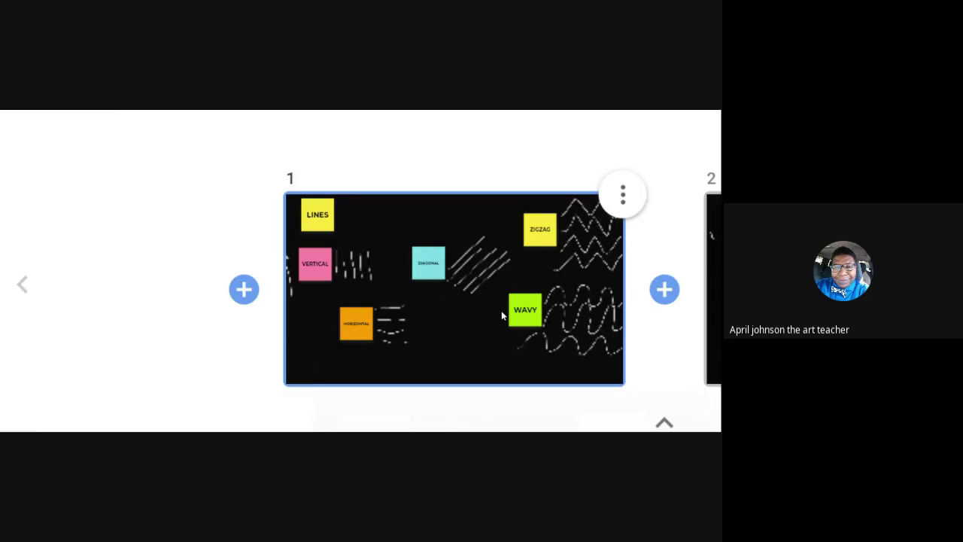
Step: Leave the frame overview and move to frame 2 of 2
{"action": "left_click", "coordinate": [665, 423]}
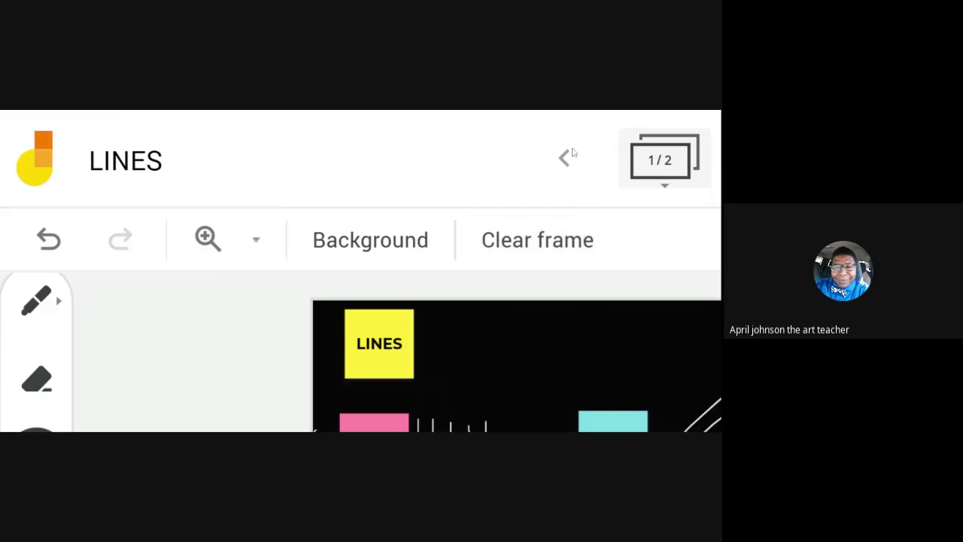
{"action": "left_click", "coordinate": [551, 157]}
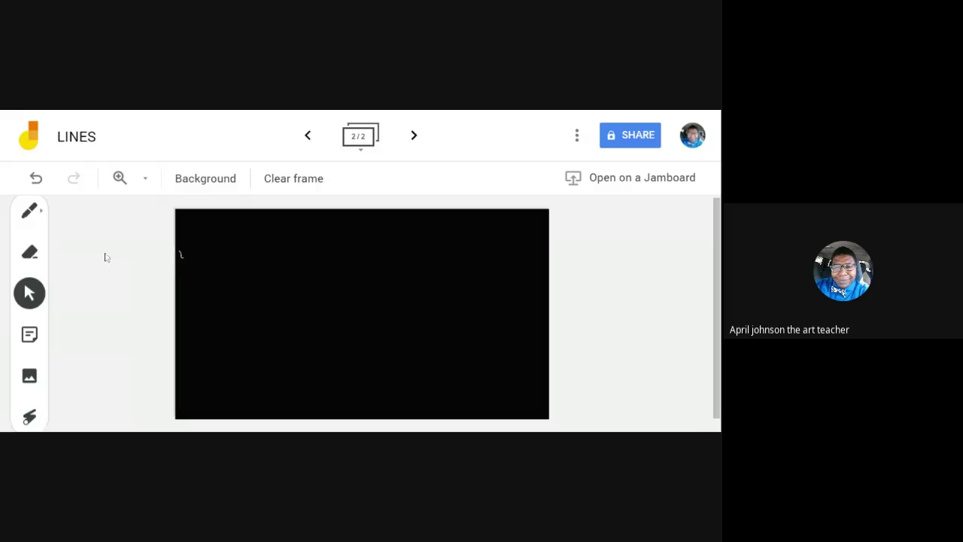
Step: Select the Pen tool and bring up its style and colour choices
{"action": "left_click", "coordinate": [30, 213]}
{"action": "left_click", "coordinate": [34, 217]}
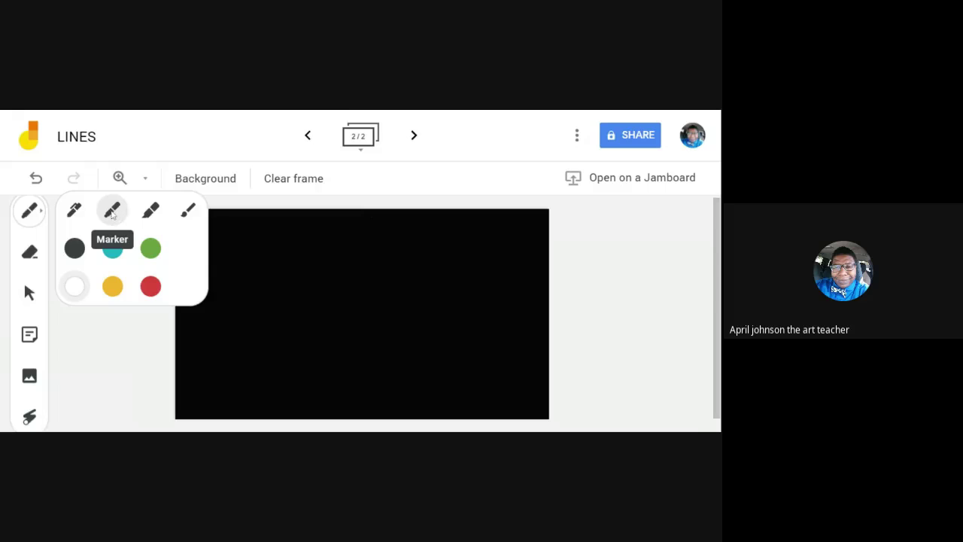
Step: Choose the marker and draw a four-sided white rectangle on the frame's left side
{"action": "left_click", "coordinate": [115, 214]}
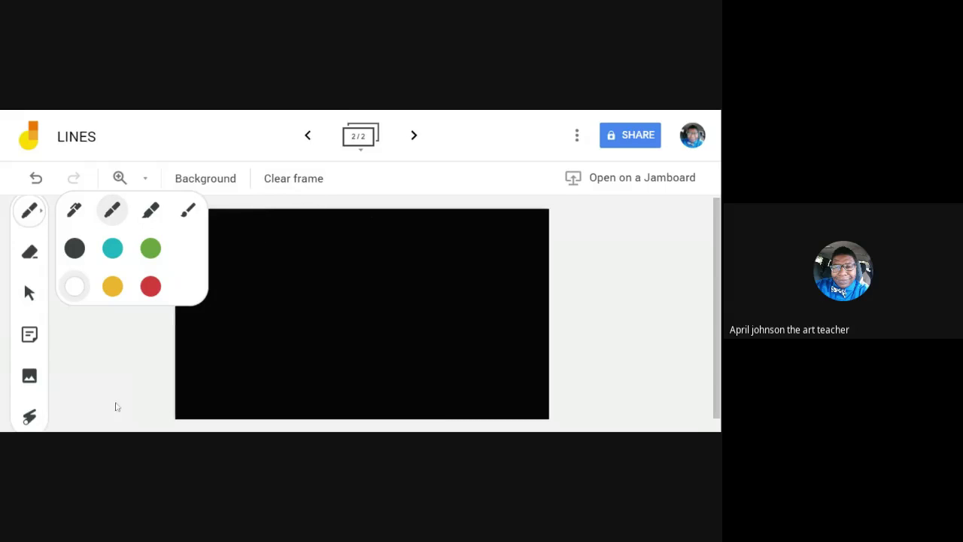
{"action": "left_click", "coordinate": [181, 254]}
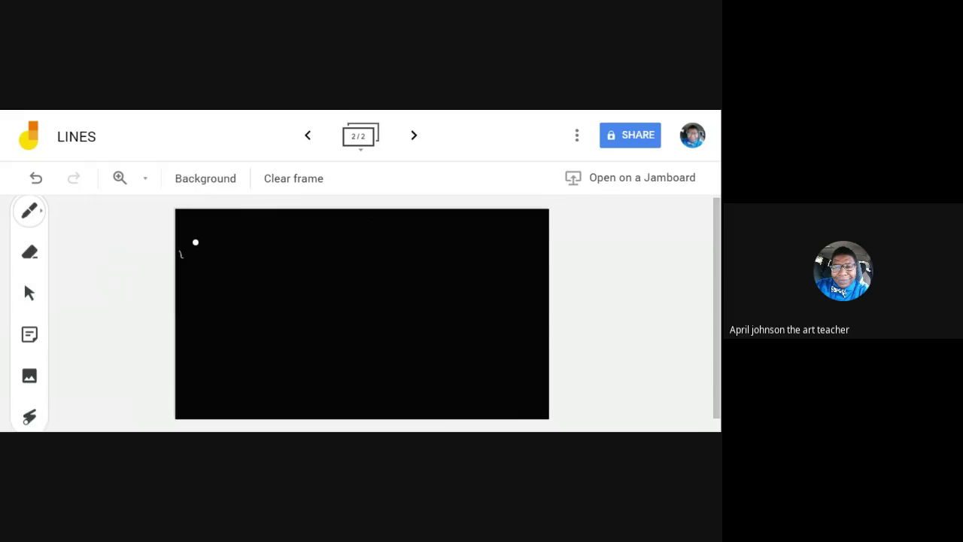
{"action": "left_click_drag", "start_coordinate": [195, 242], "coordinate": [197, 332]}
{"action": "left_click_drag", "start_coordinate": [195, 245], "coordinate": [264, 234]}
{"action": "left_click_drag", "start_coordinate": [263, 237], "coordinate": [270, 340]}
{"action": "left_click_drag", "start_coordinate": [196, 340], "coordinate": [270, 339]}
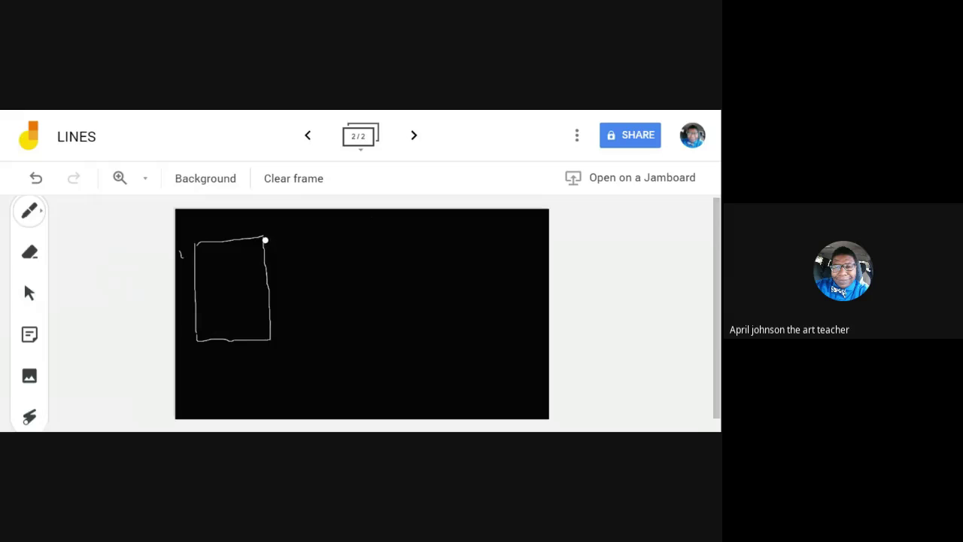
Step: Draw the pencil body's long top line rightward from the rectangle's top corner
{"action": "left_click_drag", "start_coordinate": [264, 237], "coordinate": [357, 235]}
{"action": "left_click_drag", "start_coordinate": [357, 235], "coordinate": [409, 232]}
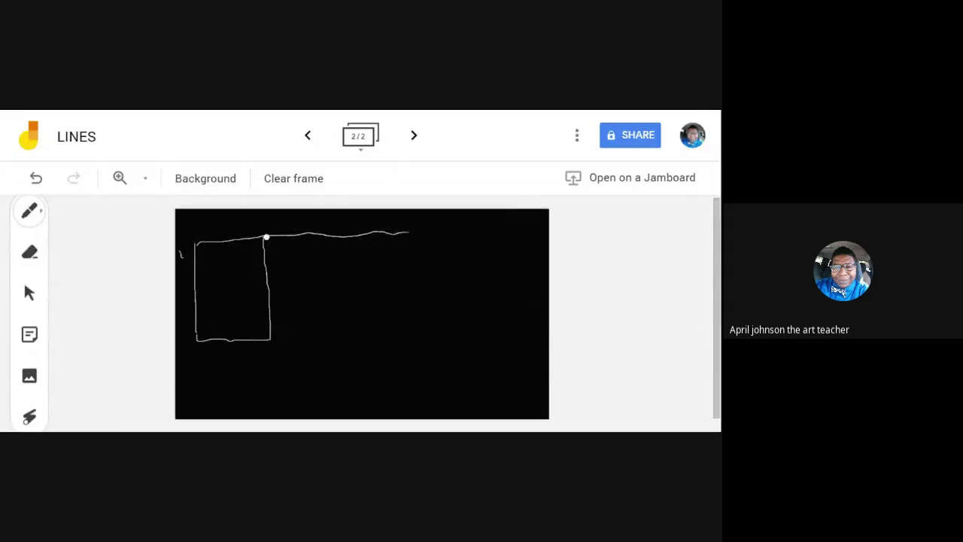
{"action": "left_click_drag", "start_coordinate": [264, 236], "coordinate": [429, 227]}
Step: Draw the body's bottom line, undoing the curved attempt and redrawing it straighter
{"action": "left_click_drag", "start_coordinate": [272, 340], "coordinate": [388, 328]}
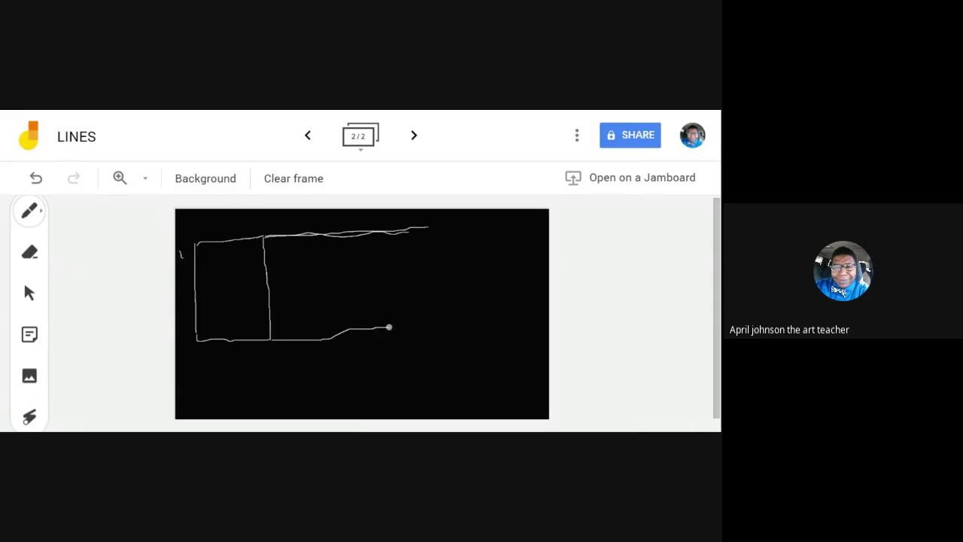
{"action": "left_click", "coordinate": [35, 178]}
{"action": "left_click_drag", "start_coordinate": [269, 341], "coordinate": [430, 329]}
Step: Draw the pencil's pointed tip with upper and lower slopes and a small lead mark
{"action": "mouse_move", "coordinate": [429, 228]}
{"action": "left_mouse_down"}
{"action": "mouse_move", "coordinate": [411, 269]}
{"action": "mouse_move", "coordinate": [432, 271]}
{"action": "mouse_move", "coordinate": [414, 281]}
{"action": "mouse_move", "coordinate": [452, 306]}
{"action": "mouse_move", "coordinate": [426, 316]}
{"action": "mouse_move", "coordinate": [448, 325]}
{"action": "mouse_move", "coordinate": [424, 329]}
{"action": "mouse_move", "coordinate": [458, 348]}
{"action": "left_mouse_up"}
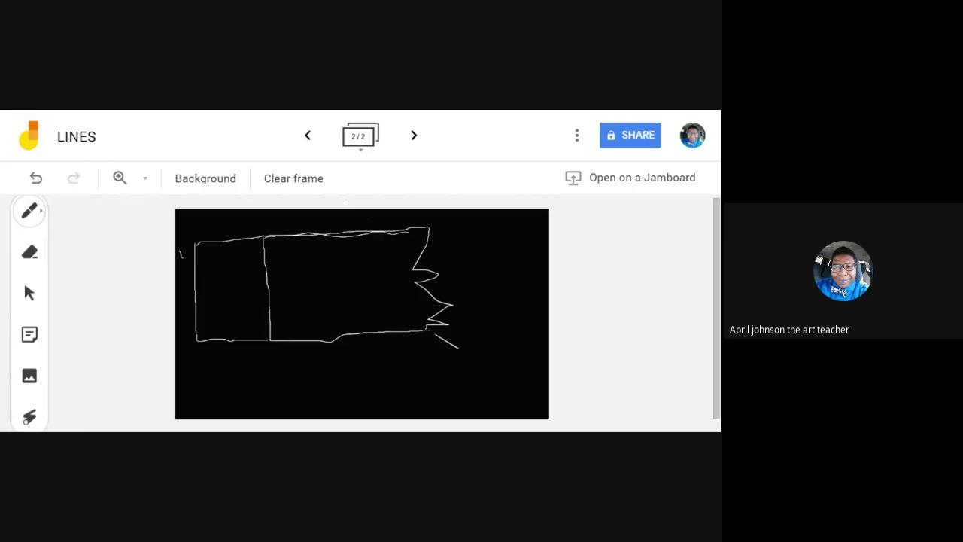
{"action": "key", "text": "ctrl+z"}
{"action": "left_click_drag", "start_coordinate": [431, 228], "coordinate": [509, 279]}
{"action": "left_click_drag", "start_coordinate": [431, 333], "coordinate": [511, 281]}
{"action": "mouse_move", "coordinate": [482, 264]}
{"action": "left_mouse_down"}
{"action": "mouse_move", "coordinate": [486, 304]}
{"action": "mouse_move", "coordinate": [483, 270]}
{"action": "left_mouse_up"}
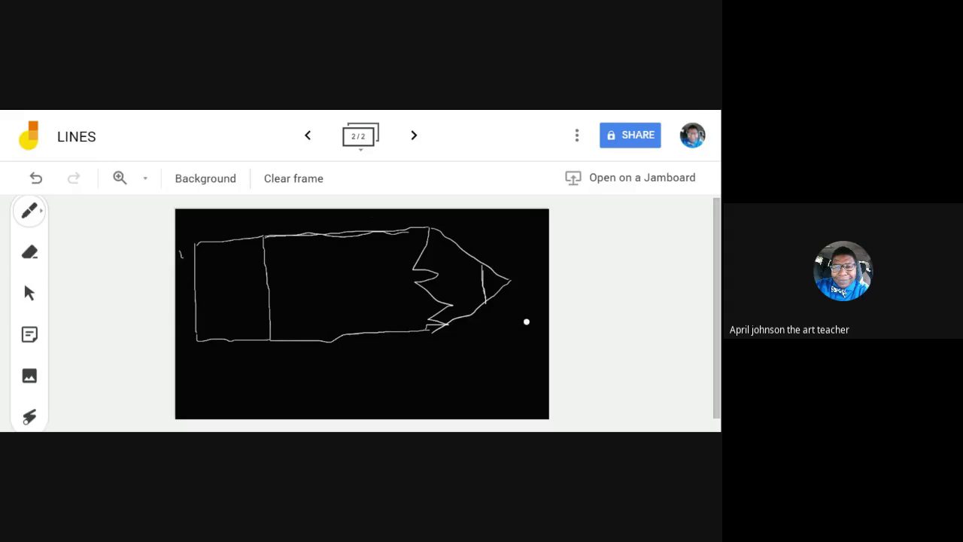
Step: Draw five wavy white lines fanning out from the pencil tip toward the frame edges
{"action": "left_click_drag", "start_coordinate": [509, 280], "coordinate": [527, 215]}
{"action": "left_click_drag", "start_coordinate": [511, 280], "coordinate": [551, 243]}
{"action": "mouse_move", "coordinate": [512, 281]}
{"action": "left_mouse_down"}
{"action": "mouse_move", "coordinate": [510, 329]}
{"action": "mouse_move", "coordinate": [551, 335]}
{"action": "left_mouse_up"}
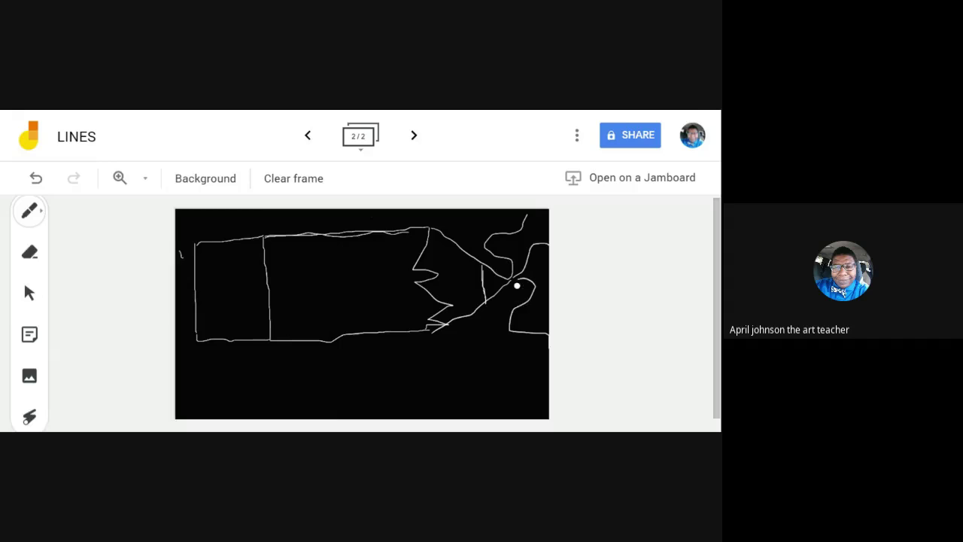
{"action": "mouse_move", "coordinate": [515, 280]}
{"action": "left_mouse_down"}
{"action": "mouse_move", "coordinate": [489, 322]}
{"action": "mouse_move", "coordinate": [503, 389]}
{"action": "mouse_move", "coordinate": [544, 396]}
{"action": "left_mouse_up"}
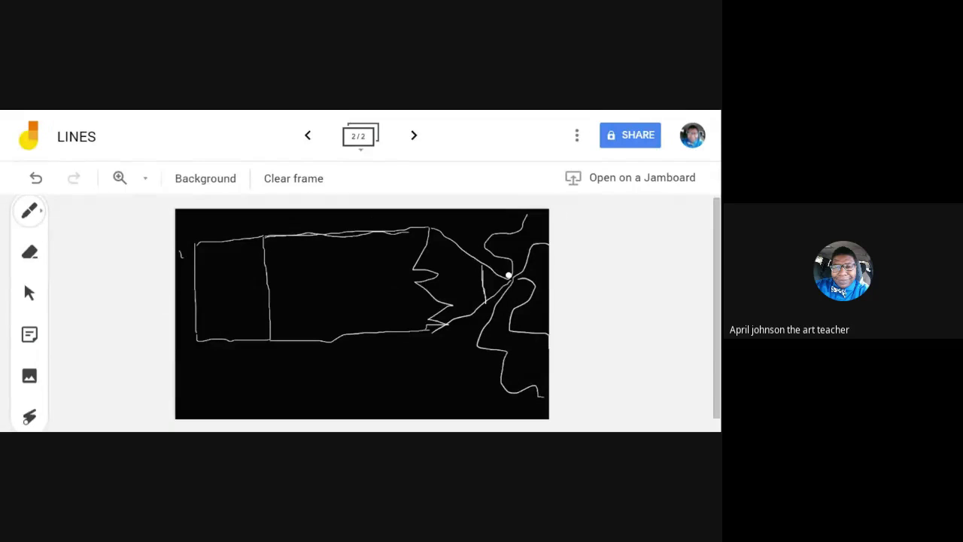
{"action": "mouse_move", "coordinate": [509, 277]}
{"action": "left_mouse_down"}
{"action": "mouse_move", "coordinate": [468, 314]}
{"action": "mouse_move", "coordinate": [457, 348]}
{"action": "mouse_move", "coordinate": [500, 402]}
{"action": "mouse_move", "coordinate": [534, 417]}
{"action": "left_mouse_up"}
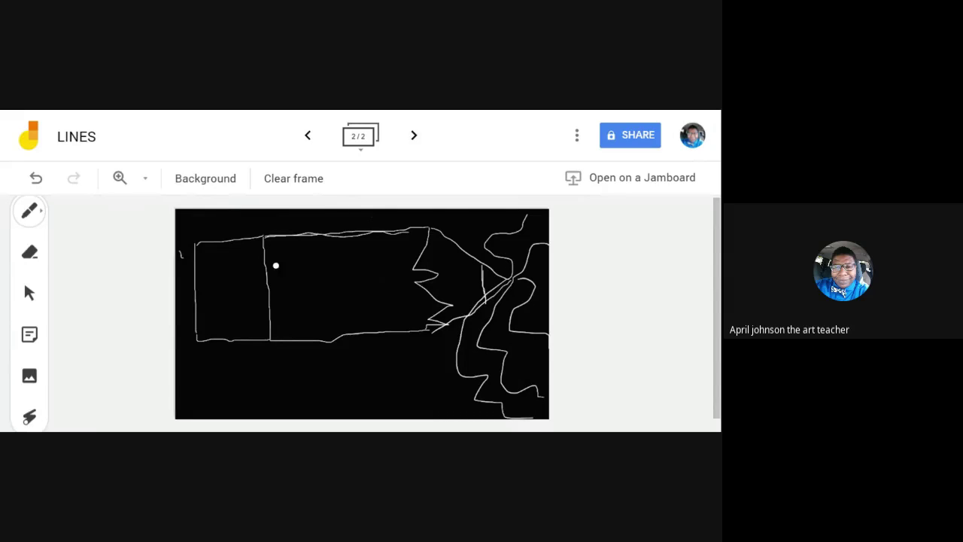
Step: Draw three lengthwise lines along the pencil body toward the sharpened end
{"action": "left_click_drag", "start_coordinate": [269, 260], "coordinate": [418, 248]}
{"action": "mouse_move", "coordinate": [271, 289]}
{"action": "left_mouse_down"}
{"action": "mouse_move", "coordinate": [336, 295]}
{"action": "mouse_move", "coordinate": [411, 279]}
{"action": "left_mouse_up"}
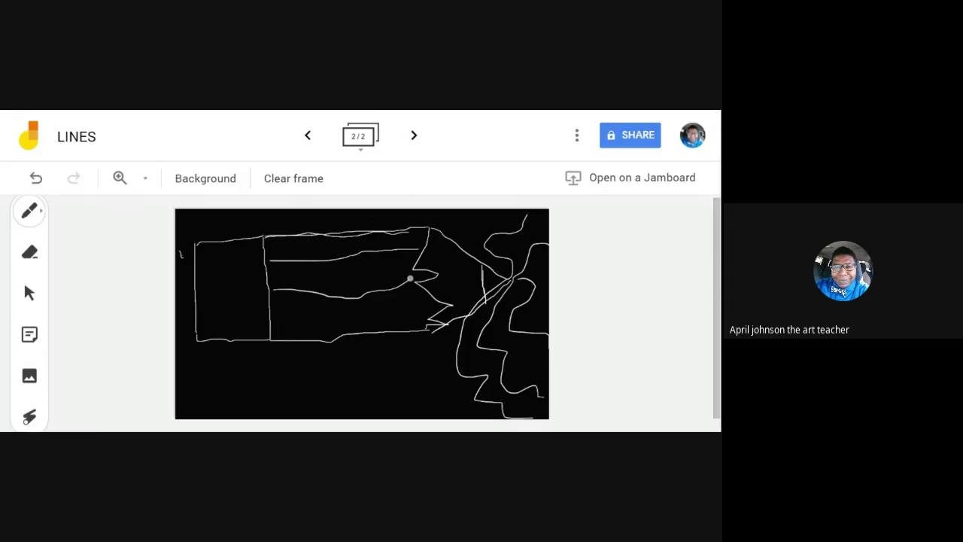
{"action": "left_click_drag", "start_coordinate": [276, 324], "coordinate": [444, 301]}
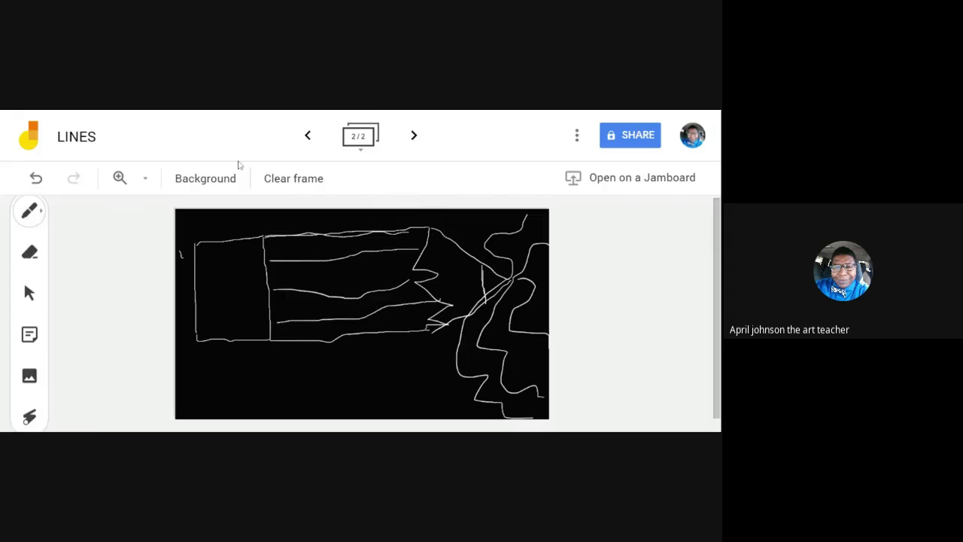